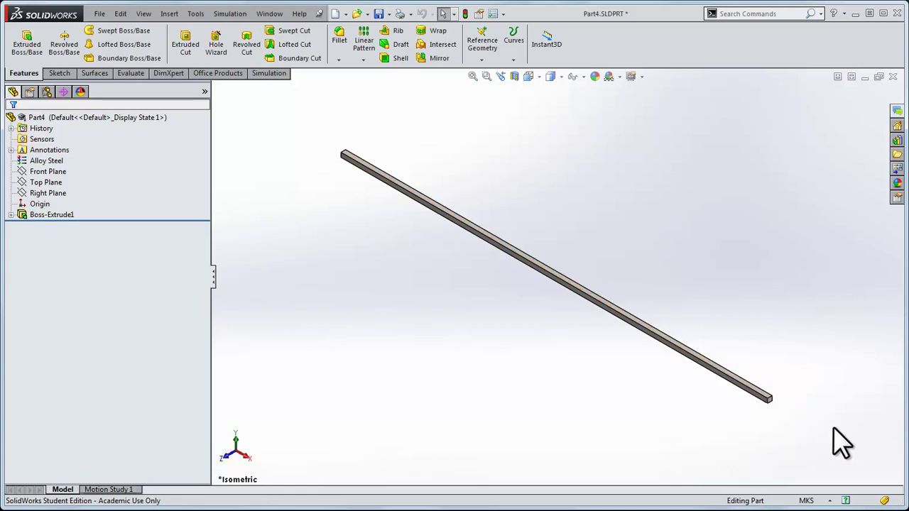
Start a new sketch on the bar's far end face
{"action": "left_click", "coordinate": [59, 73]}
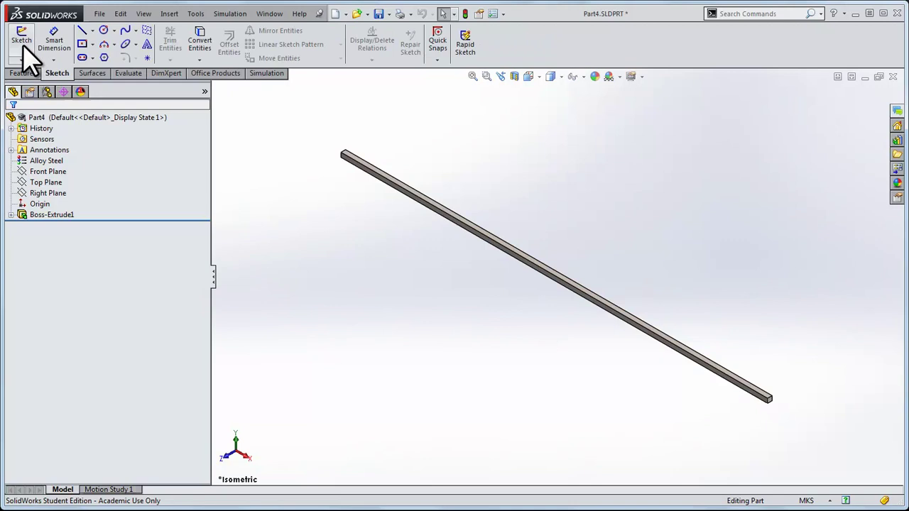
{"action": "left_click", "coordinate": [23, 40]}
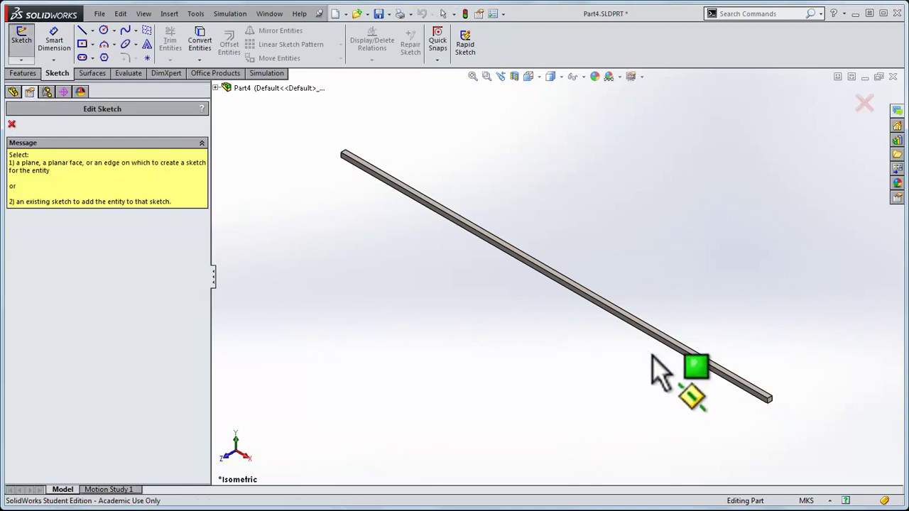
{"action": "left_click", "coordinate": [770, 401]}
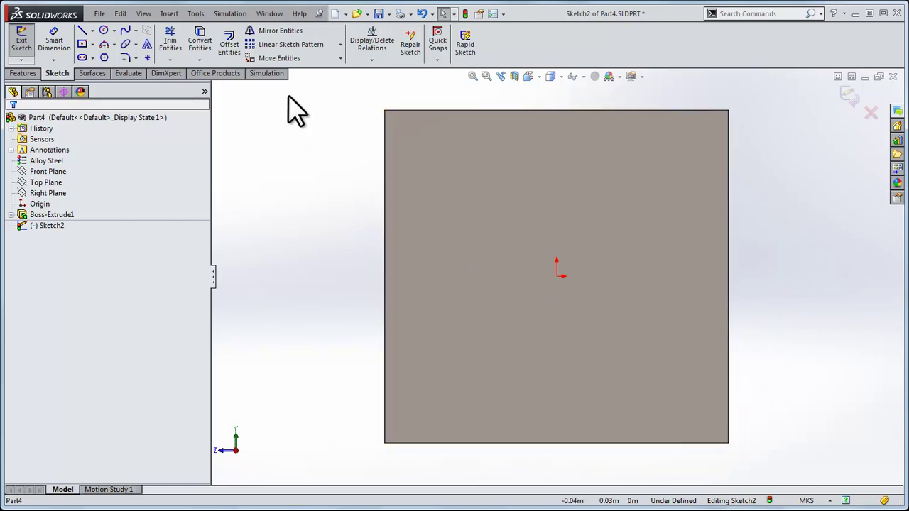
Convert the end face's four square edges into sketch lines
{"action": "left_click", "coordinate": [205, 42]}
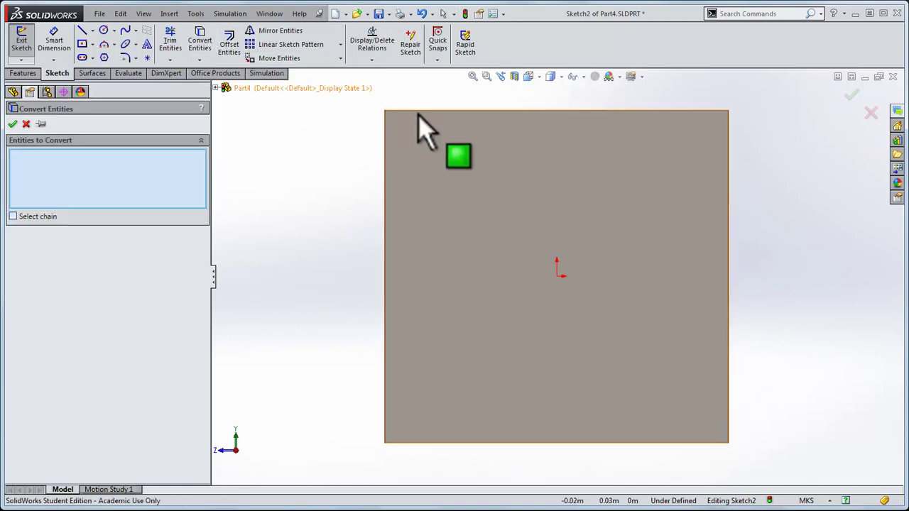
{"action": "left_click", "coordinate": [419, 111]}
{"action": "left_click", "coordinate": [385, 150]}
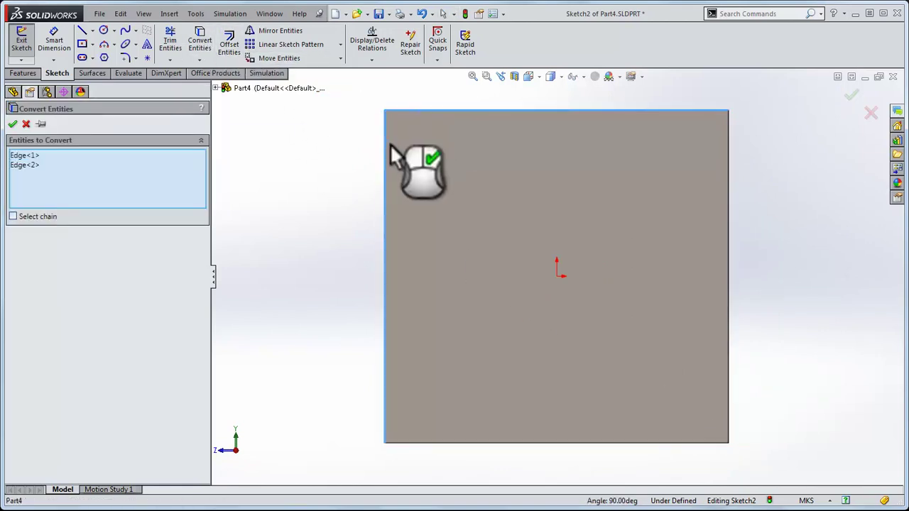
{"action": "left_click", "coordinate": [729, 188]}
{"action": "left_click", "coordinate": [629, 444]}
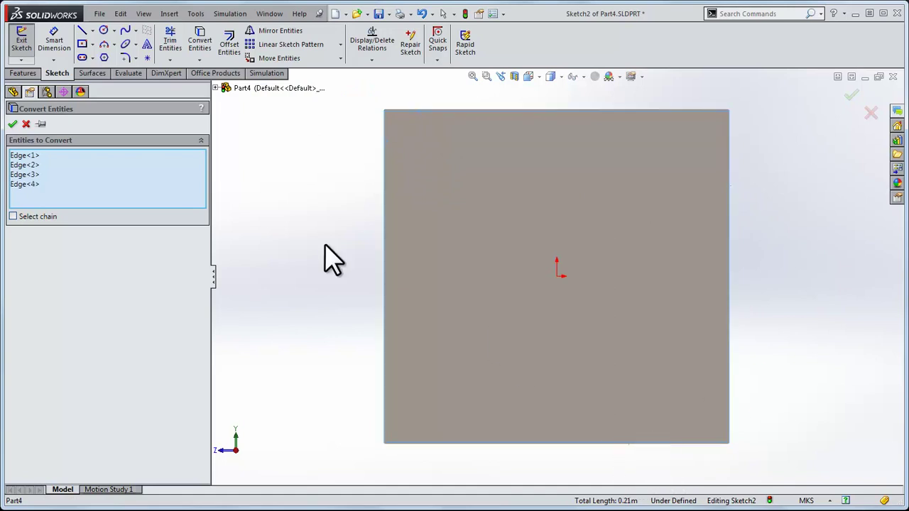
{"action": "key", "text": "Return"}
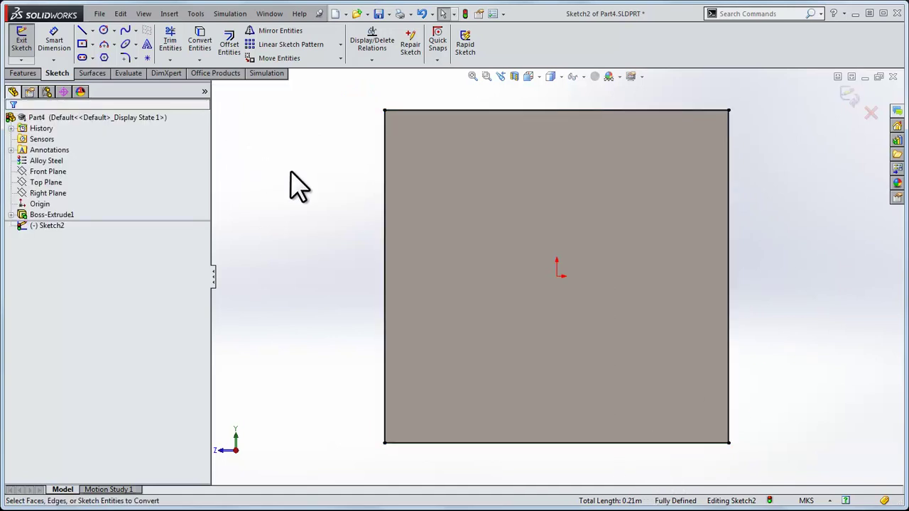
Extrude the end-face sketch 5 m as a separate second bar
{"action": "left_click", "coordinate": [29, 73]}
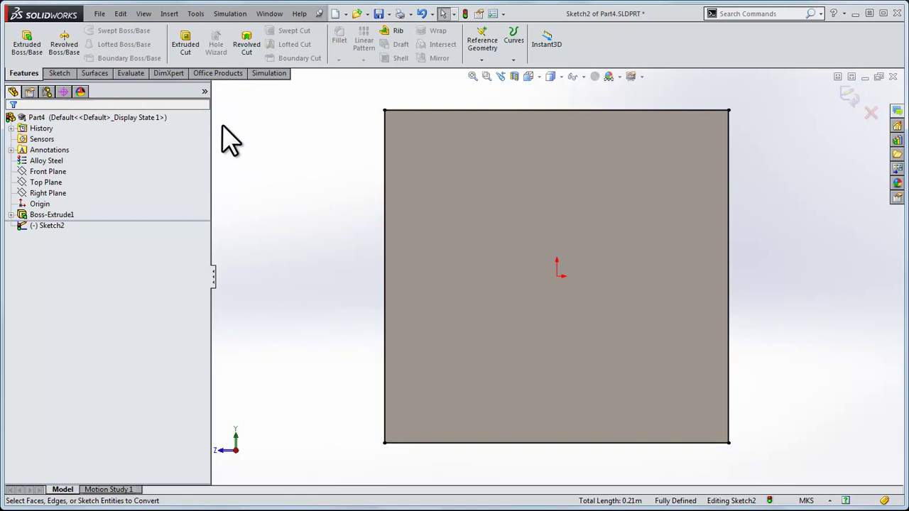
{"action": "key", "text": "ctrl+7"}
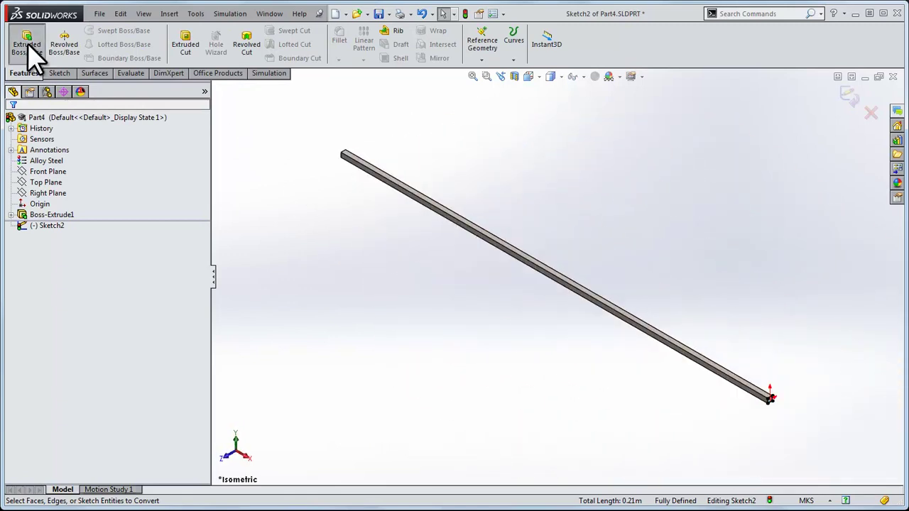
{"action": "left_click", "coordinate": [27, 43]}
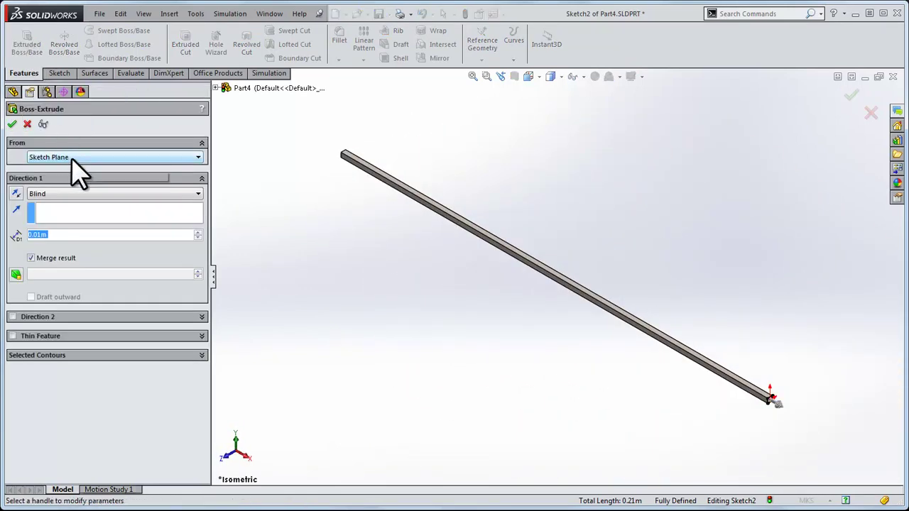
{"action": "type", "text": "5m"}
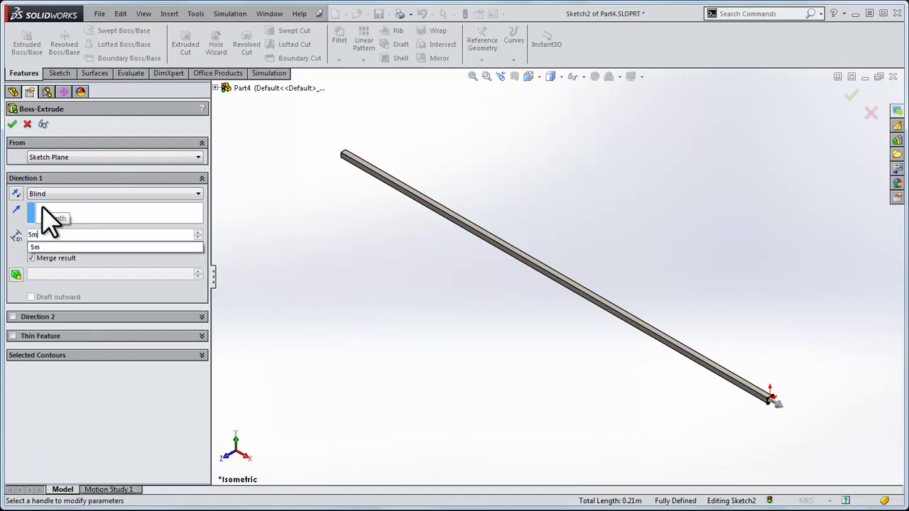
{"action": "key", "text": "Return"}
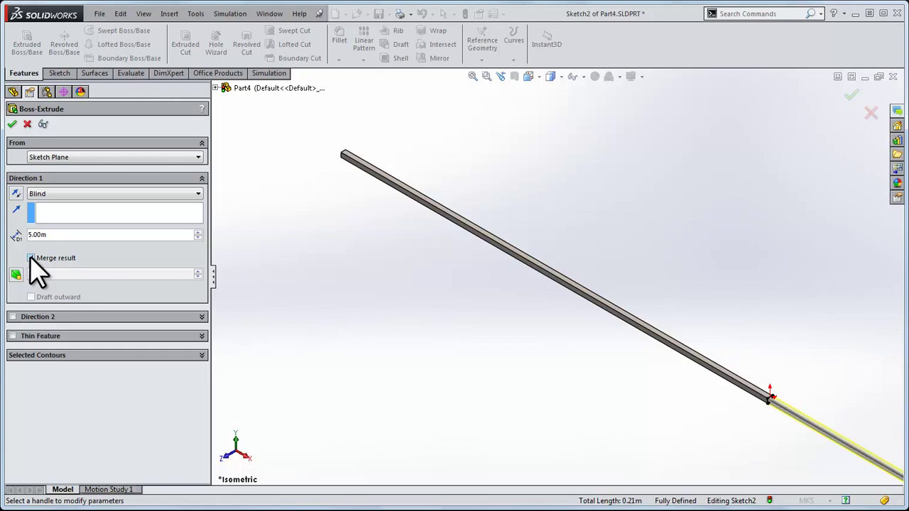
{"action": "left_click", "coordinate": [12, 124]}
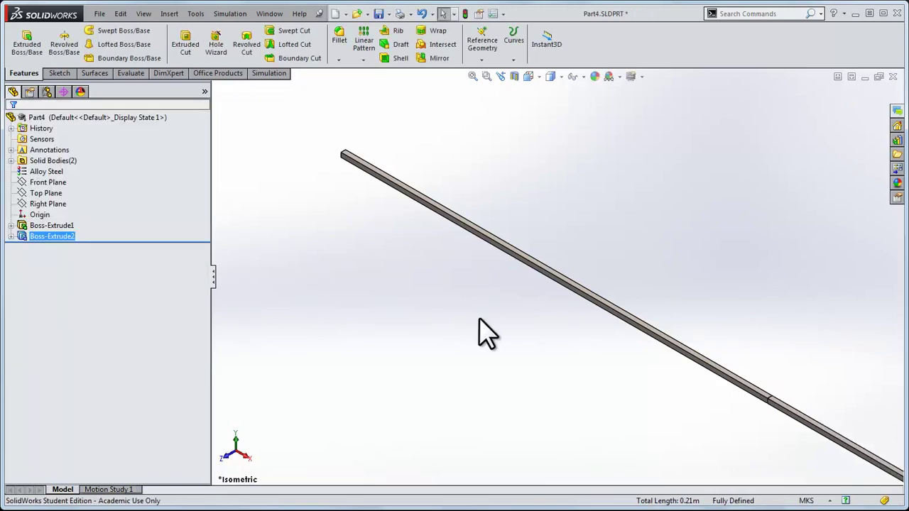
Inspect the beam's long face and the newly extruded segment, then clear the selection
{"action": "left_click", "coordinate": [654, 340]}
{"action": "left_click", "coordinate": [661, 350]}
{"action": "scroll", "coordinate": [679, 387], "scroll_direction": "down", "scroll_amount": 3}
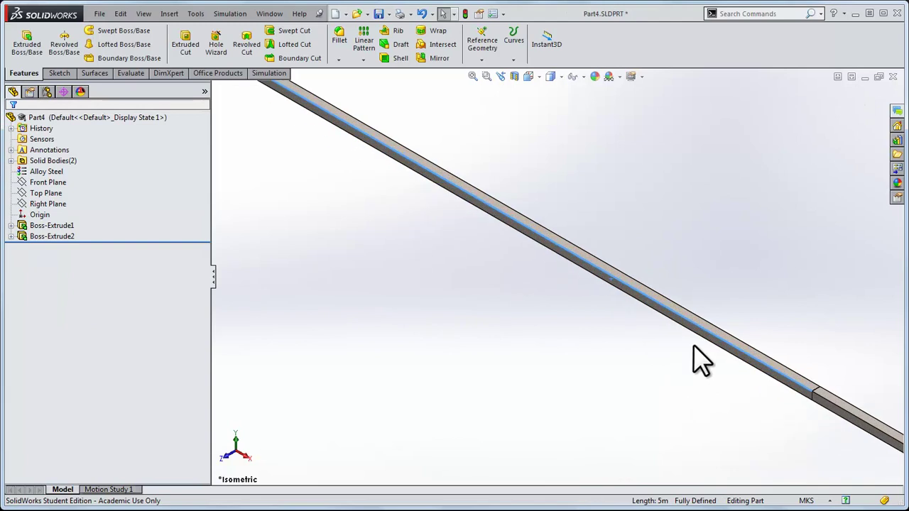
{"action": "left_click", "coordinate": [767, 365]}
{"action": "left_click", "coordinate": [842, 414]}
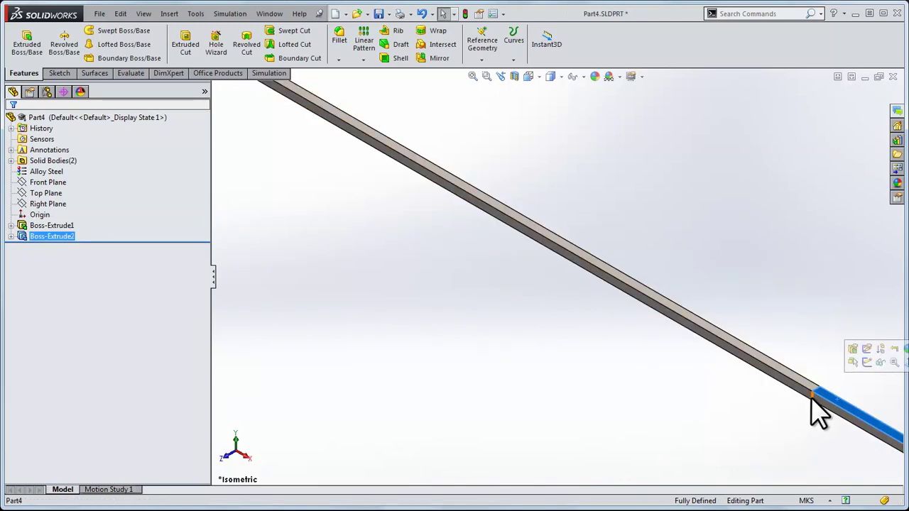
{"action": "left_click", "coordinate": [341, 271]}
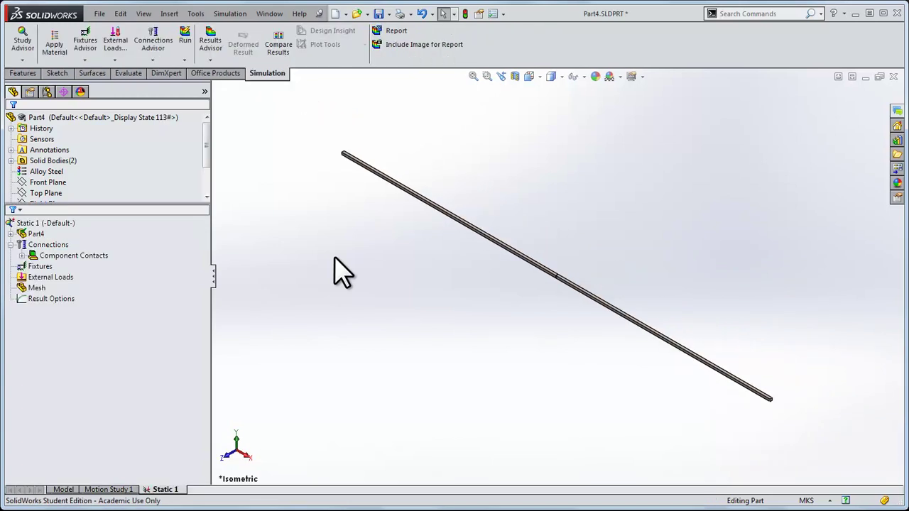
Select both SolidBody items under Part4 and treat them as beams
{"action": "left_click", "coordinate": [37, 224]}
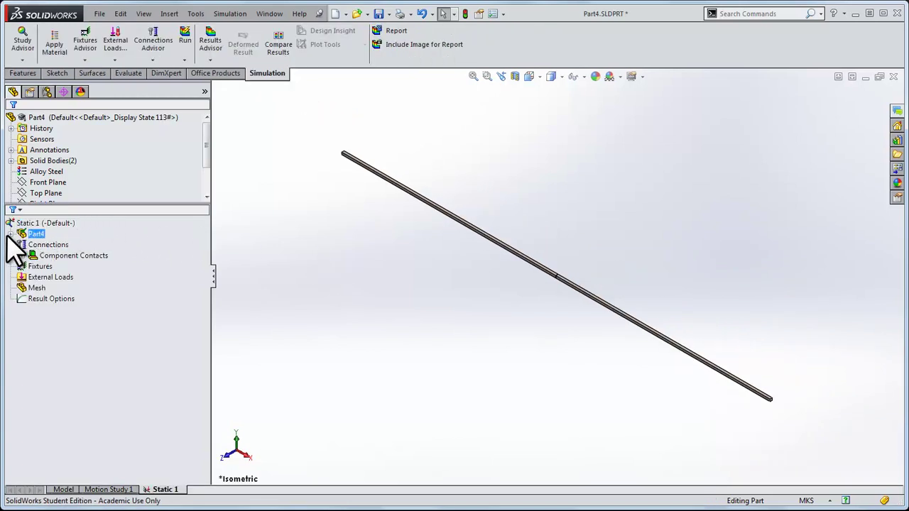
{"action": "left_click", "coordinate": [11, 235]}
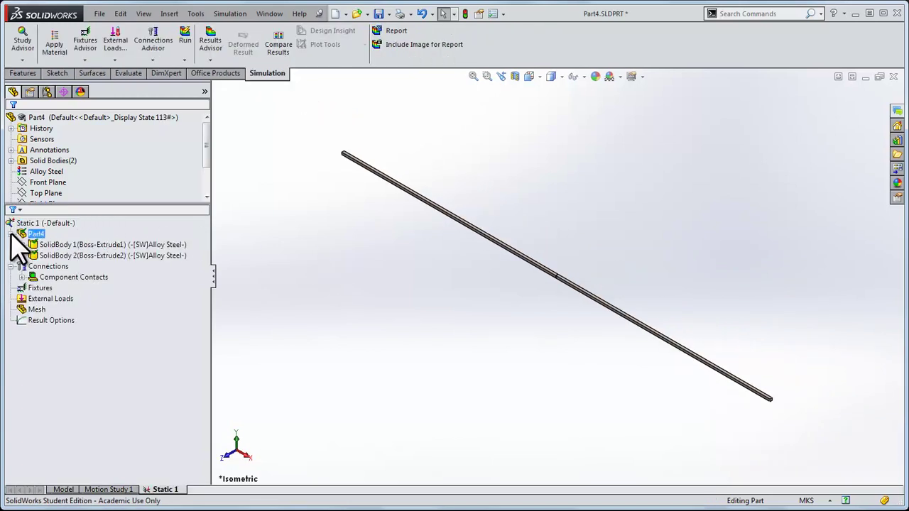
{"action": "left_click", "coordinate": [48, 245]}
{"action": "left_click", "coordinate": [54, 255], "text": "ctrl"}
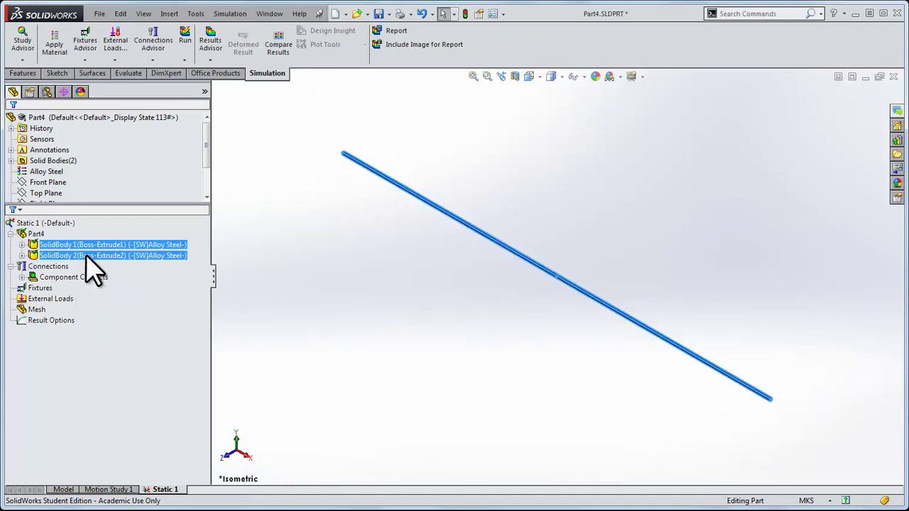
{"action": "right_click", "coordinate": [86, 256]}
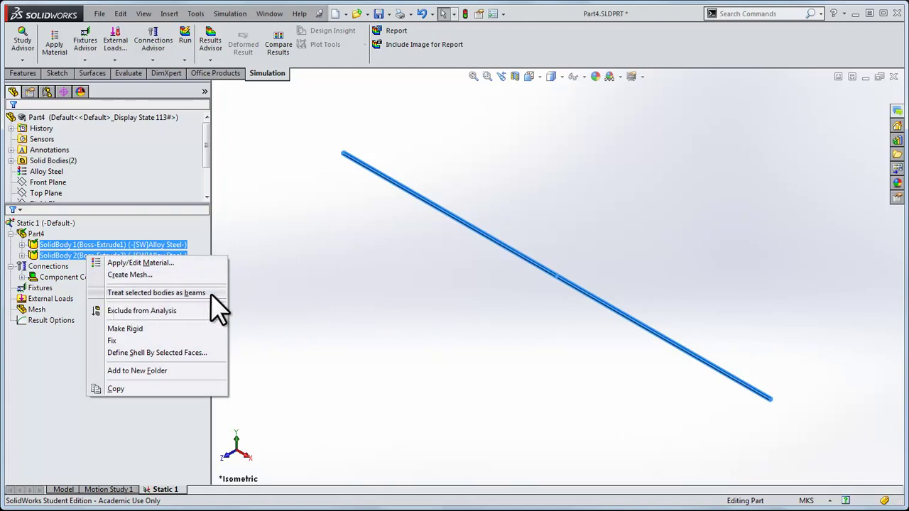
{"action": "left_click", "coordinate": [156, 293]}
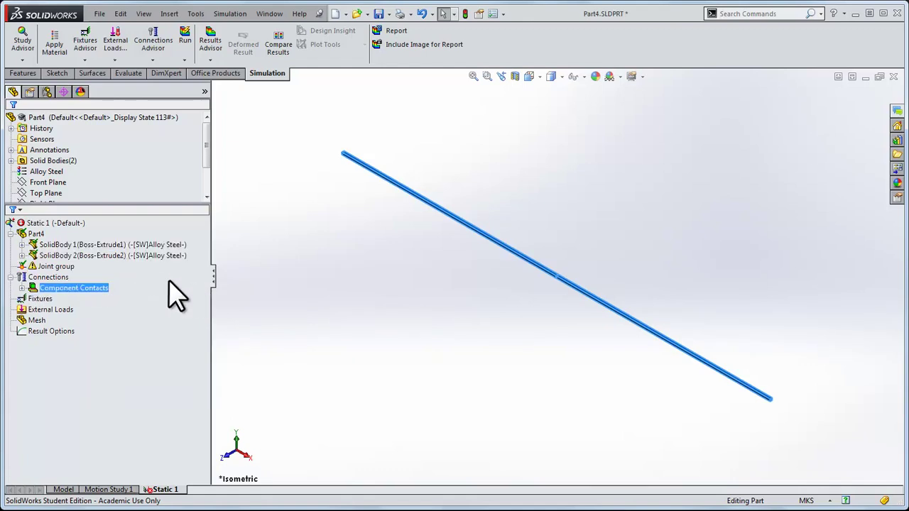
{"action": "left_click", "coordinate": [39, 257]}
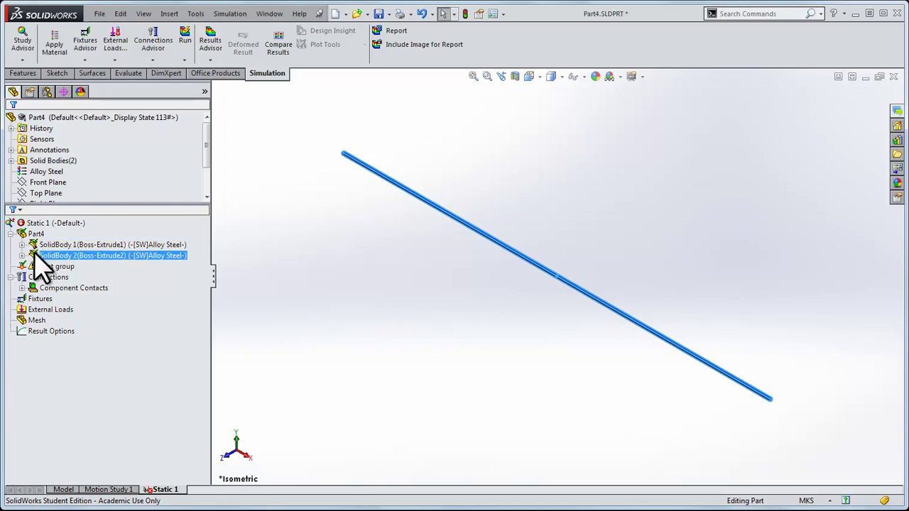
{"action": "left_click", "coordinate": [41, 246]}
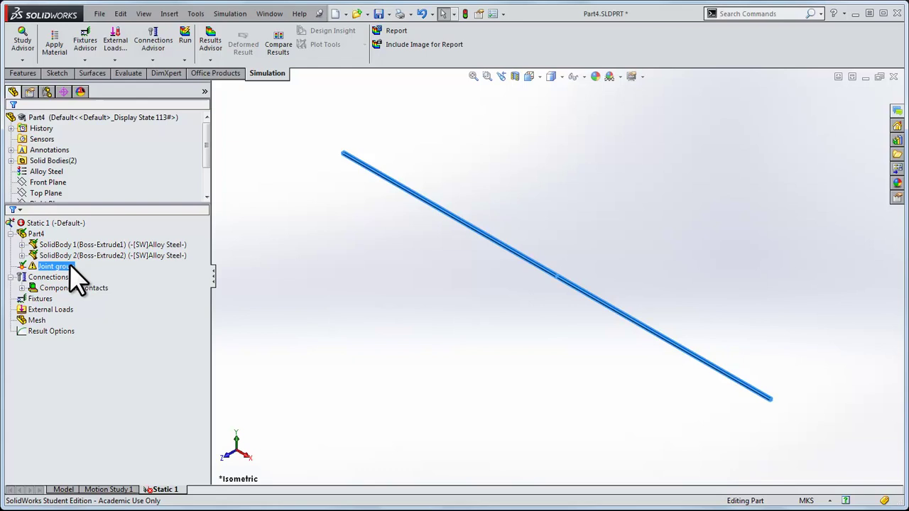
Edit the Joint group to get Joints 1–3 at both outer ends and the mid junction
{"action": "right_click", "coordinate": [71, 266]}
{"action": "left_click", "coordinate": [92, 296]}
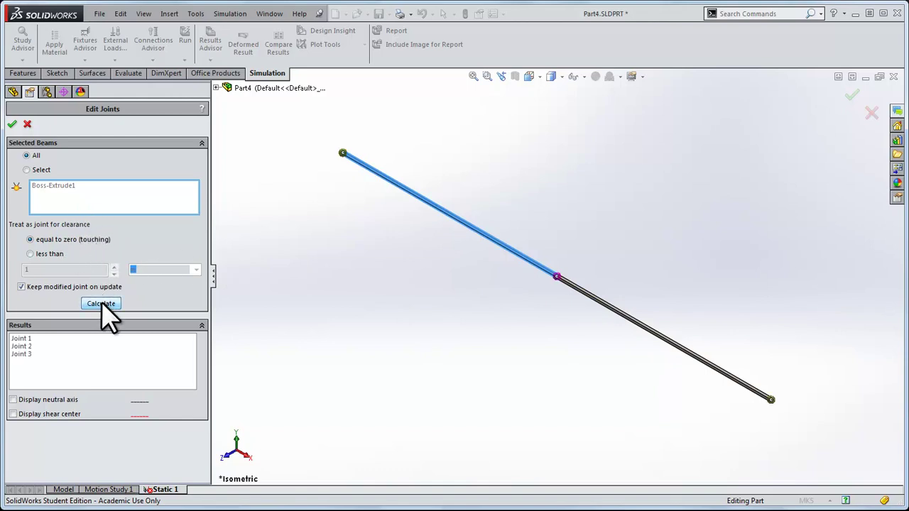
{"action": "scroll", "coordinate": [355, 157], "scroll_direction": "down", "scroll_amount": 3}
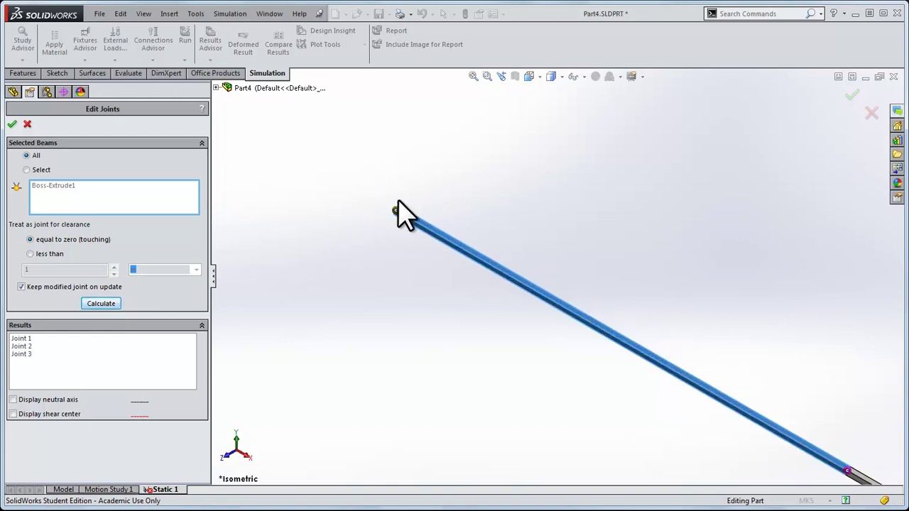
{"action": "scroll", "coordinate": [436, 294], "scroll_direction": "up", "scroll_amount": 3}
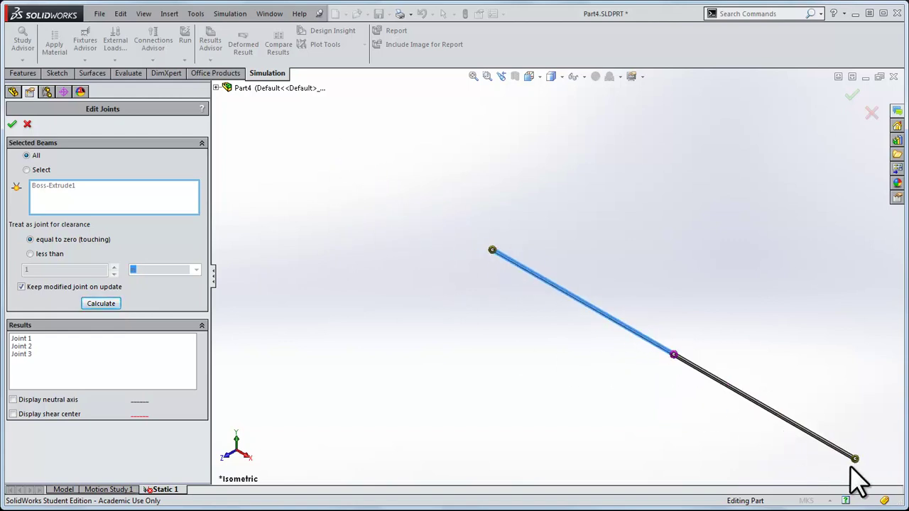
{"action": "scroll", "coordinate": [685, 387], "scroll_direction": "down", "scroll_amount": 6}
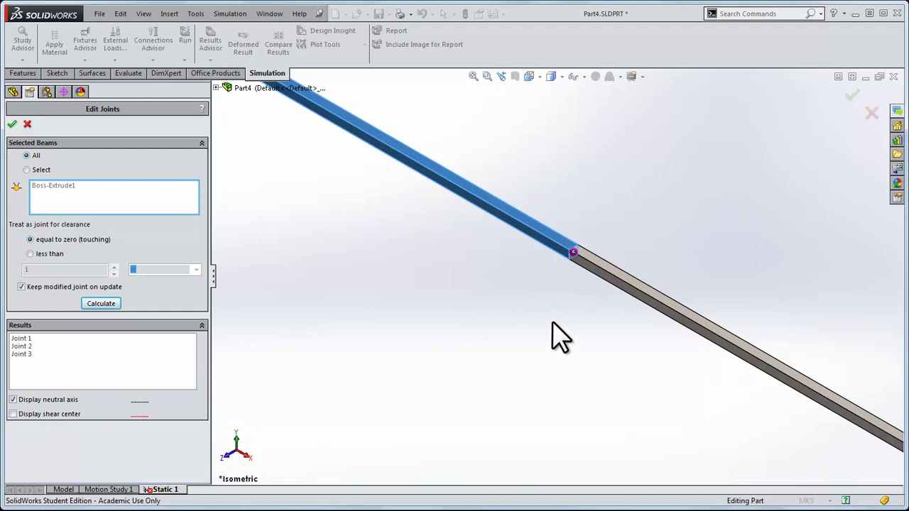
{"action": "middle_click_drag", "start_coordinate": [508, 315], "coordinate": [537, 284]}
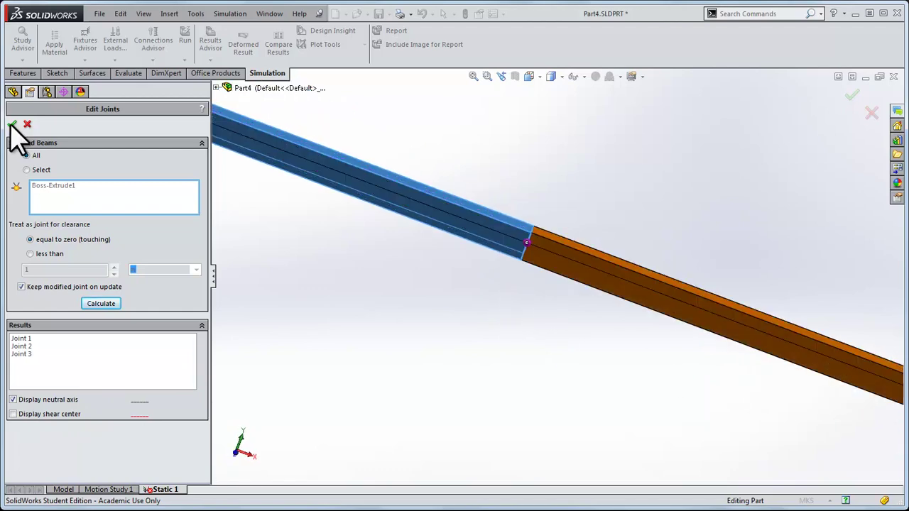
Accept the three calculated joints and view the beam from the front
{"action": "left_click", "coordinate": [12, 124]}
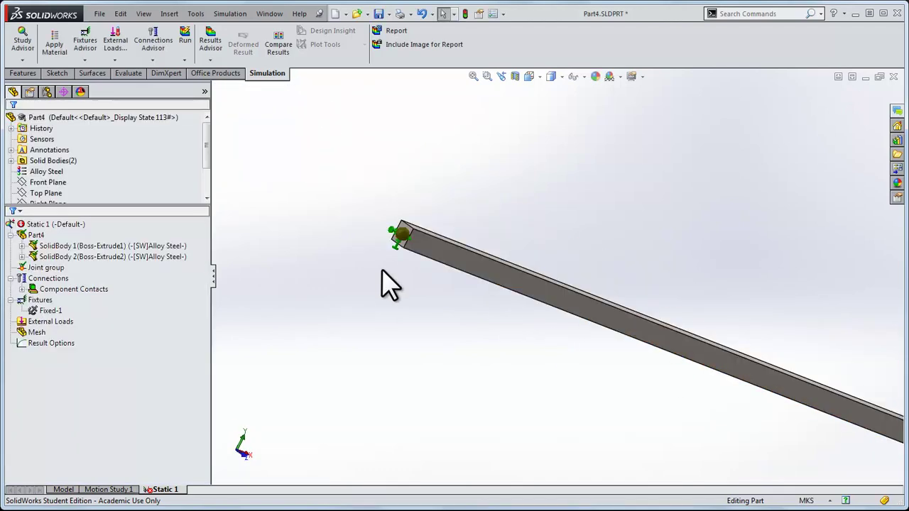
{"action": "scroll", "coordinate": [403, 192], "scroll_direction": "up", "scroll_amount": 2}
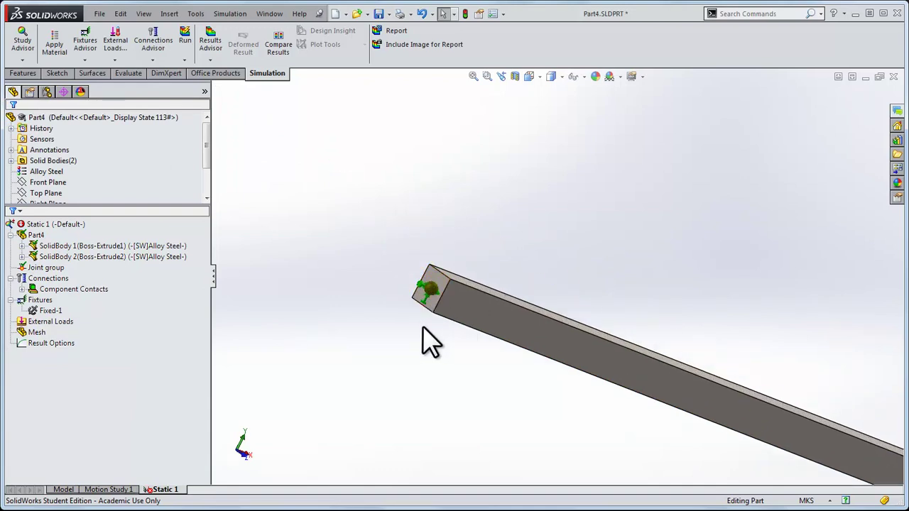
{"action": "key", "text": "ctrl+1"}
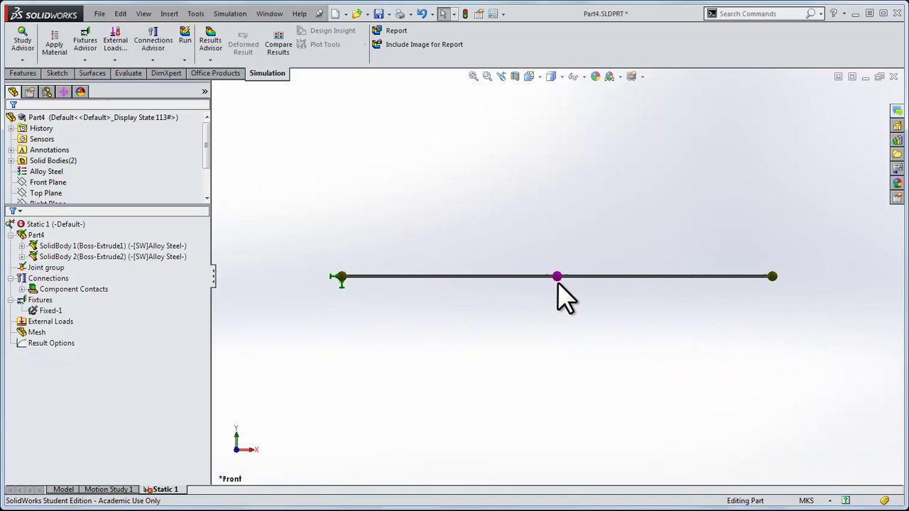
Apply a 1 N·m Mz torque at middle Joint<5,1>, referenced to the left beam face
{"action": "scroll", "coordinate": [557, 282], "scroll_direction": "up", "scroll_amount": 3}
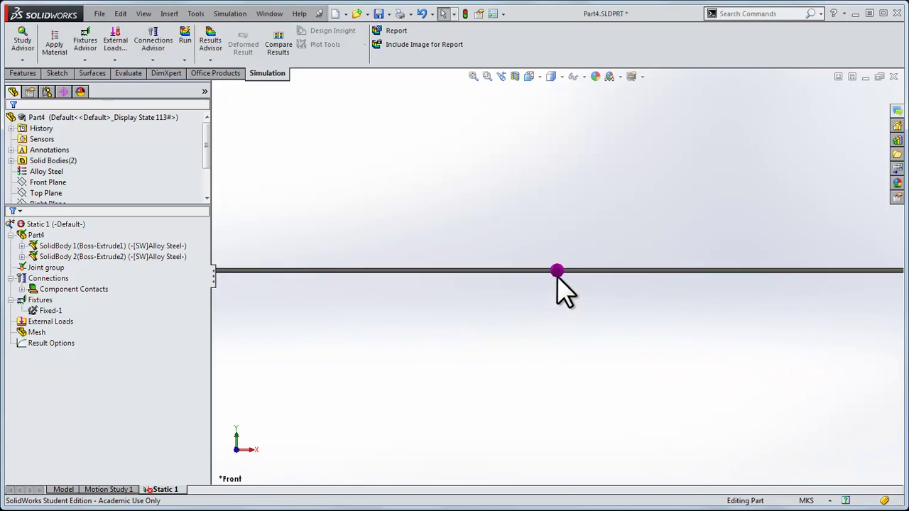
{"action": "left_click", "coordinate": [47, 301]}
{"action": "right_click", "coordinate": [41, 322]}
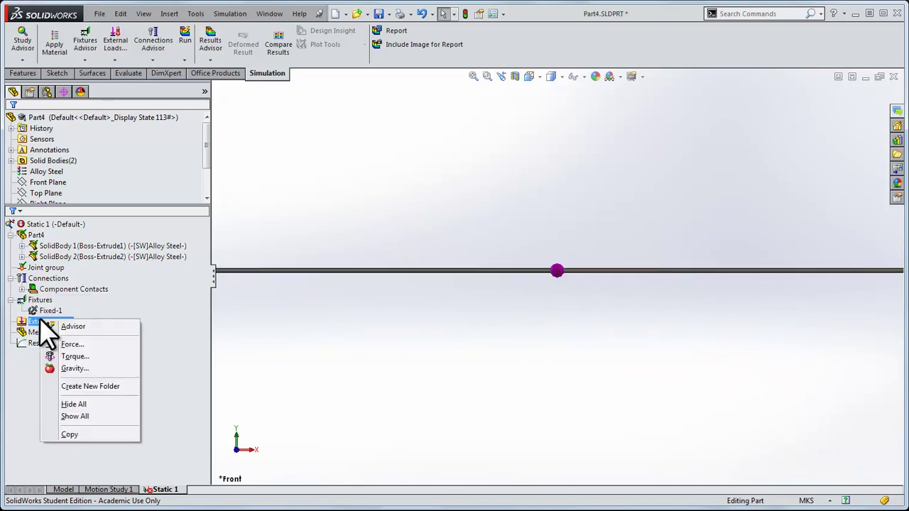
{"action": "left_click", "coordinate": [68, 357]}
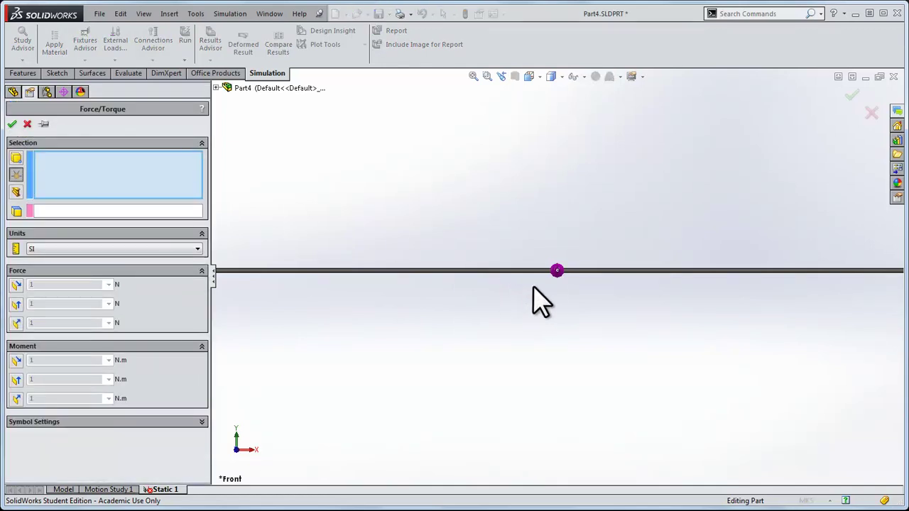
{"action": "left_click", "coordinate": [557, 272]}
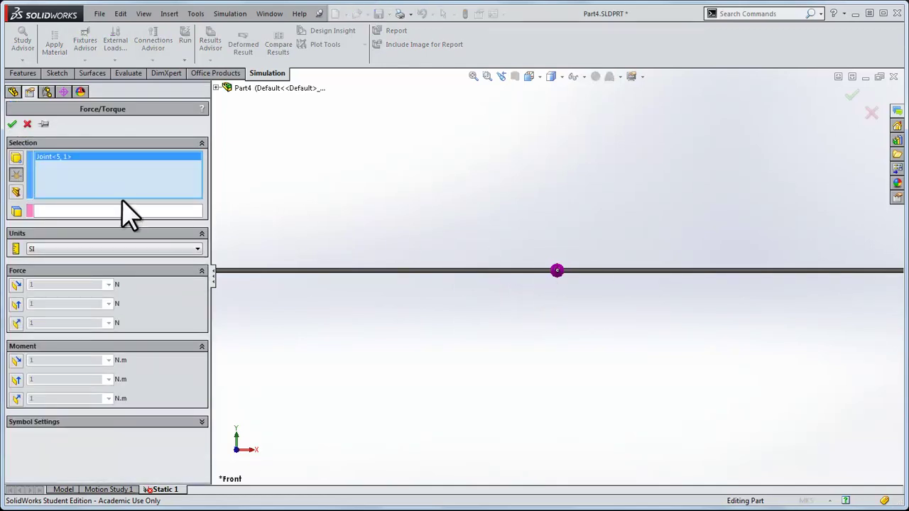
{"action": "left_click", "coordinate": [100, 211]}
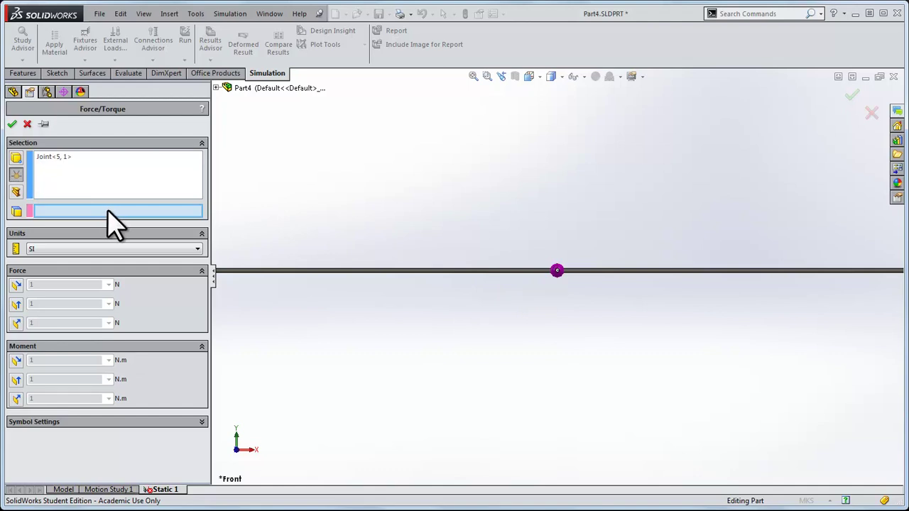
{"action": "scroll", "coordinate": [480, 288], "scroll_direction": "down", "scroll_amount": 3}
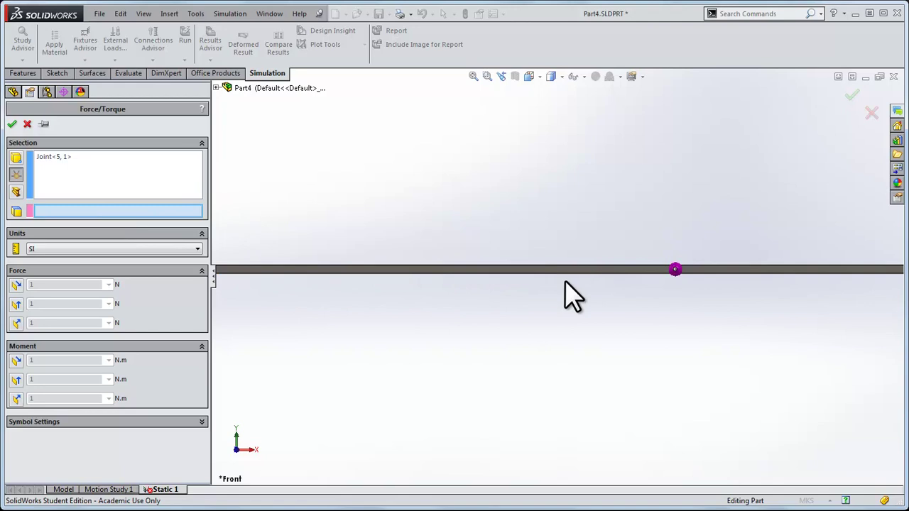
{"action": "left_click", "coordinate": [617, 269]}
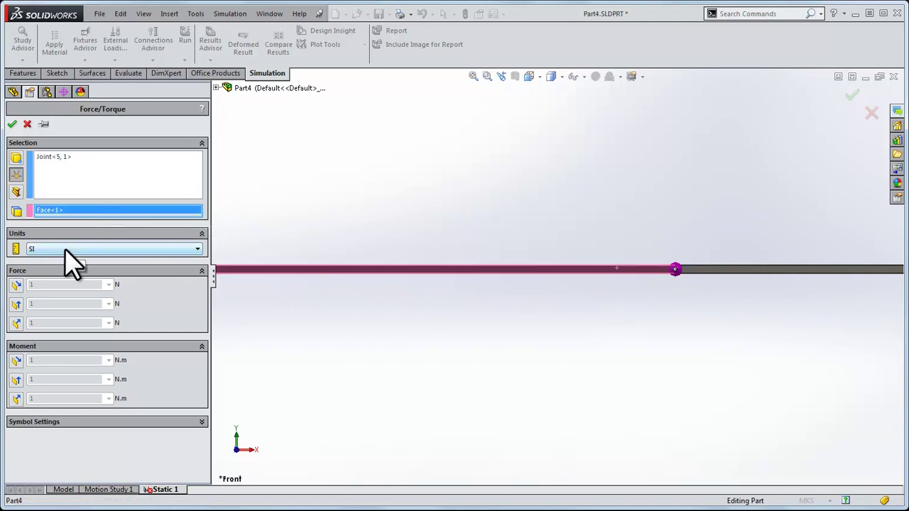
{"action": "left_click", "coordinate": [16, 399]}
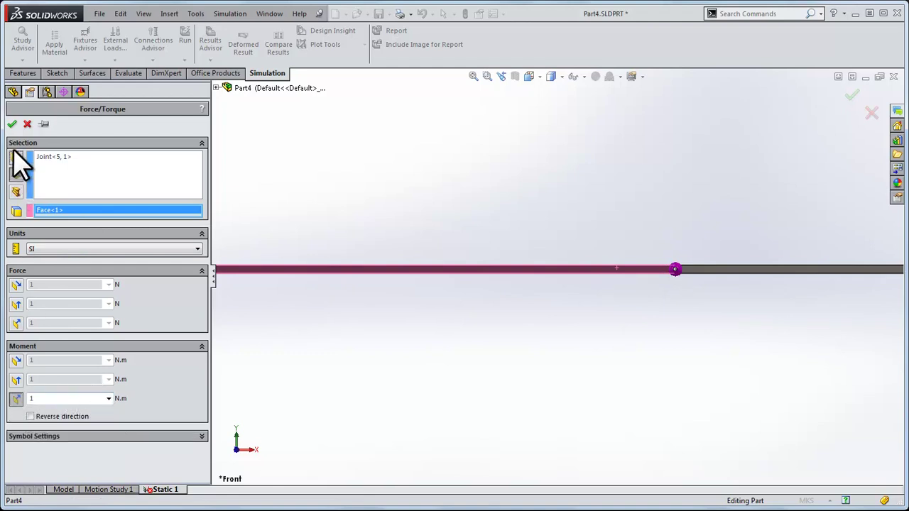
{"action": "left_click", "coordinate": [12, 124]}
{"action": "mouse_move", "coordinate": [593, 256]}
{"action": "middle_mouse_down"}
{"action": "mouse_move", "coordinate": [609, 223]}
{"action": "mouse_move", "coordinate": [666, 294]}
{"action": "mouse_move", "coordinate": [678, 283]}
{"action": "middle_mouse_up"}
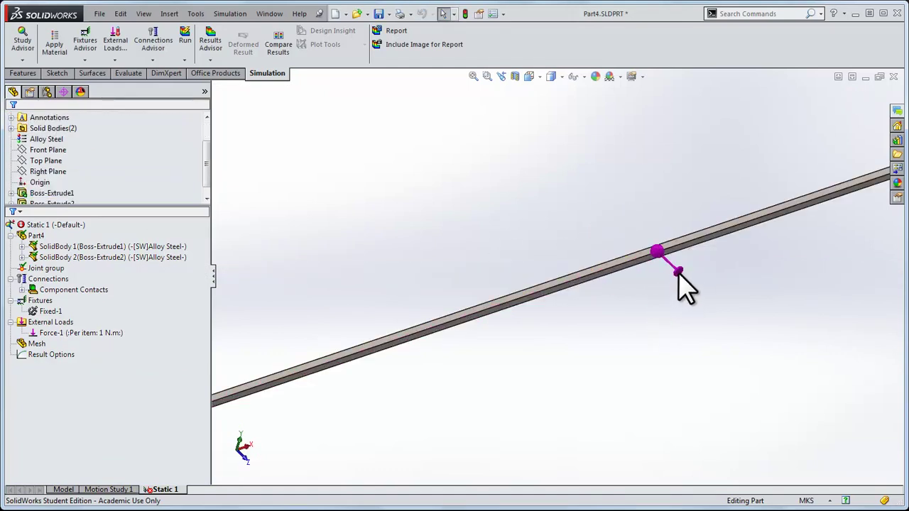
{"action": "left_click", "coordinate": [667, 262]}
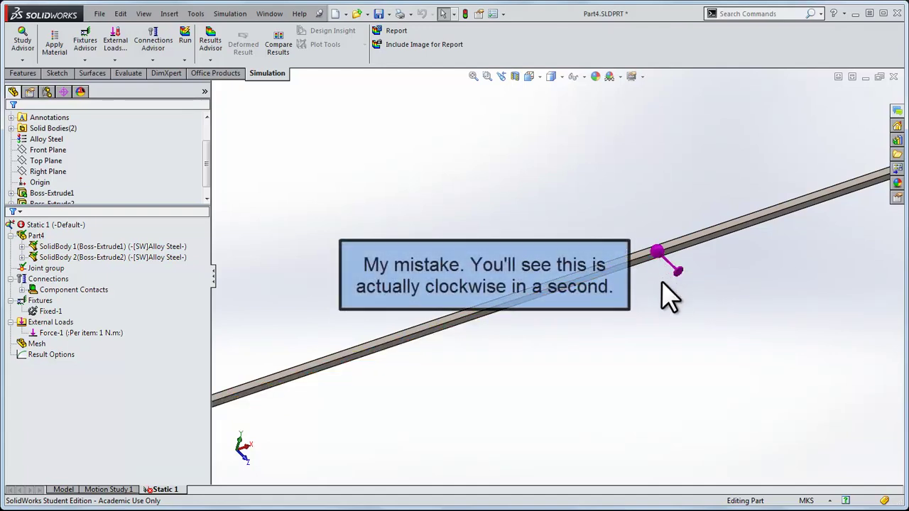
{"action": "scroll", "coordinate": [746, 301], "scroll_direction": "up", "scroll_amount": 3}
{"action": "scroll", "coordinate": [815, 238], "scroll_direction": "down", "scroll_amount": 2}
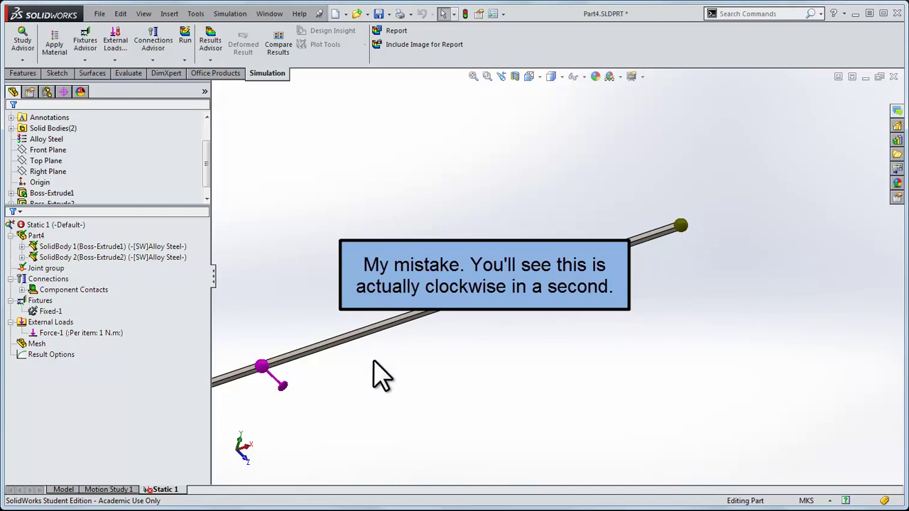
{"action": "key", "text": "ctrl+7"}
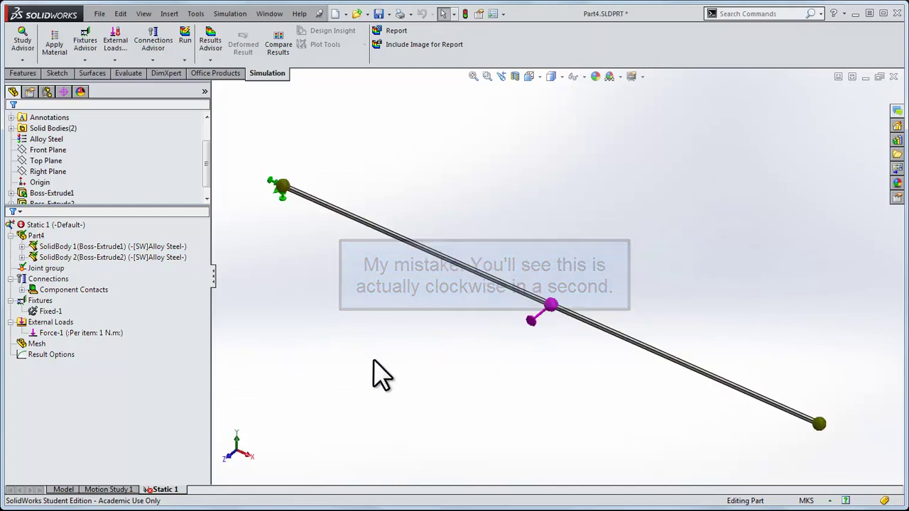
{"action": "left_click", "coordinate": [51, 354]}
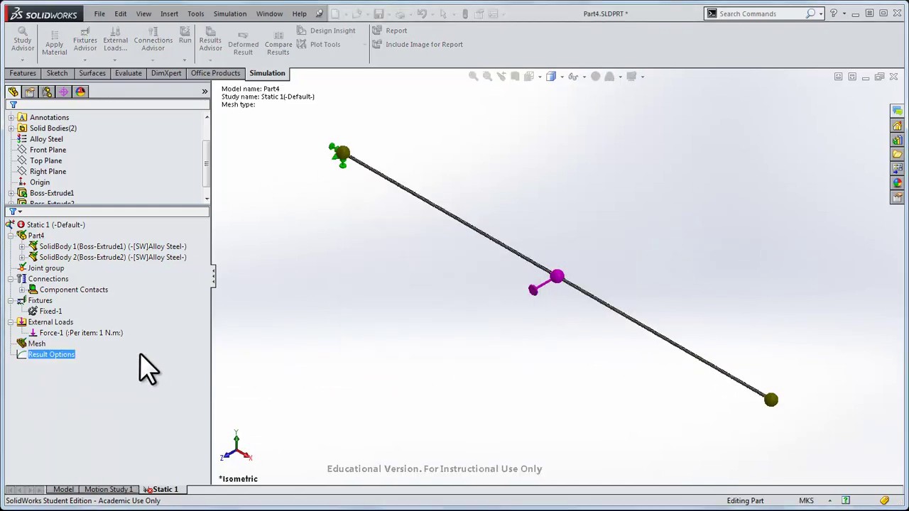
Apply a Fine 20-element mesh control to Boss-Extrude1 and Boss-Extrude2
{"action": "right_click", "coordinate": [37, 344]}
{"action": "left_click", "coordinate": [64, 425]}
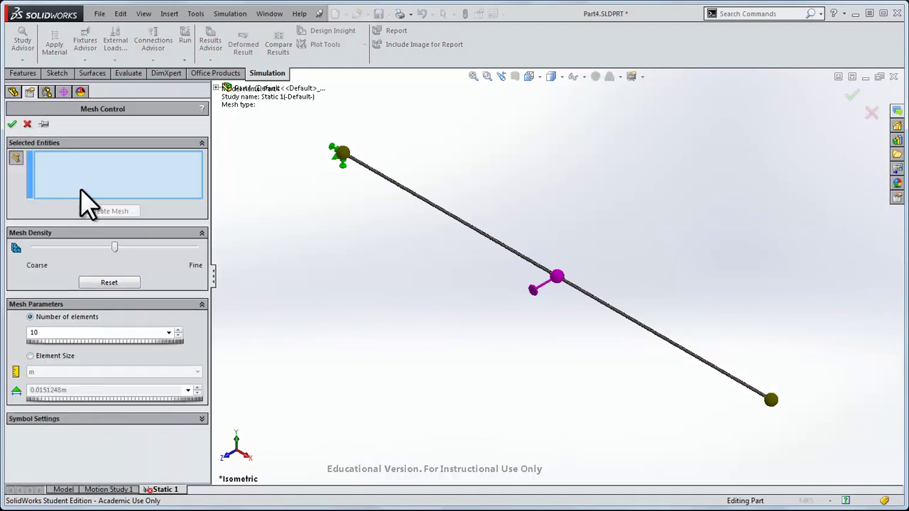
{"action": "left_click_drag", "start_coordinate": [115, 248], "coordinate": [203, 250]}
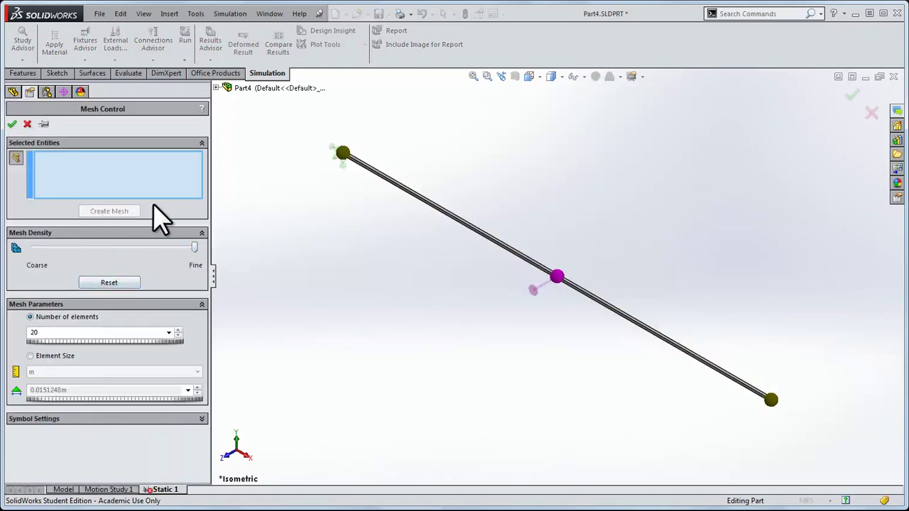
{"action": "left_click", "coordinate": [13, 124]}
{"action": "left_click", "coordinate": [483, 287]}
{"action": "left_click", "coordinate": [382, 175]}
{"action": "left_click", "coordinate": [587, 300]}
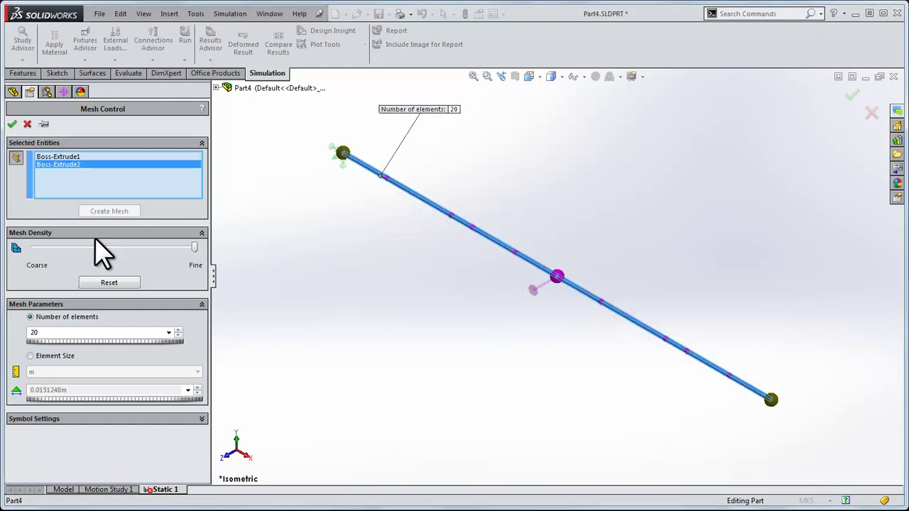
{"action": "left_click", "coordinate": [12, 126]}
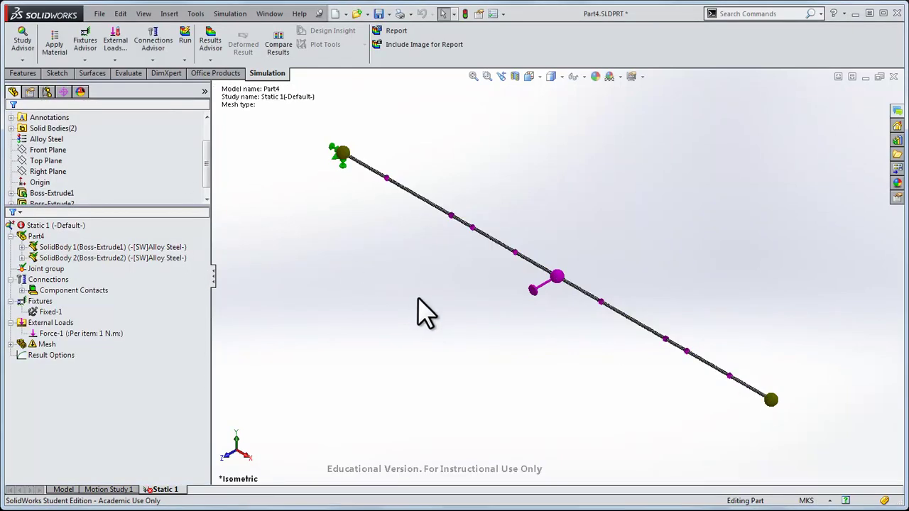
{"action": "scroll", "coordinate": [575, 298], "scroll_direction": "down", "scroll_amount": 3}
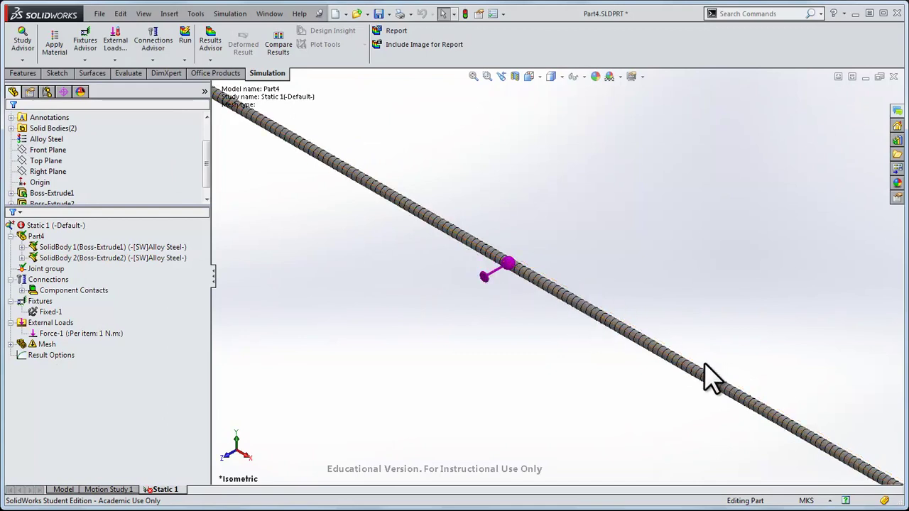
{"action": "scroll", "coordinate": [445, 357], "scroll_direction": "up", "scroll_amount": 3}
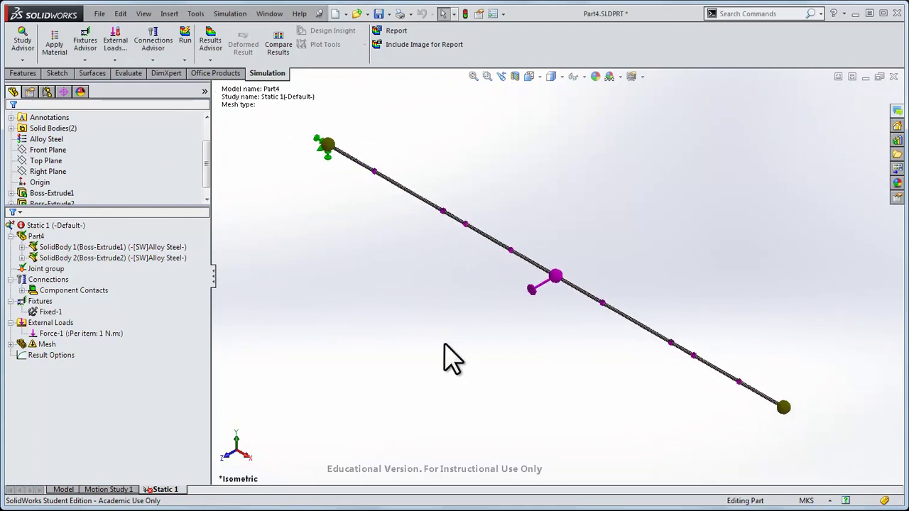
{"action": "key", "text": "ctrl+1"}
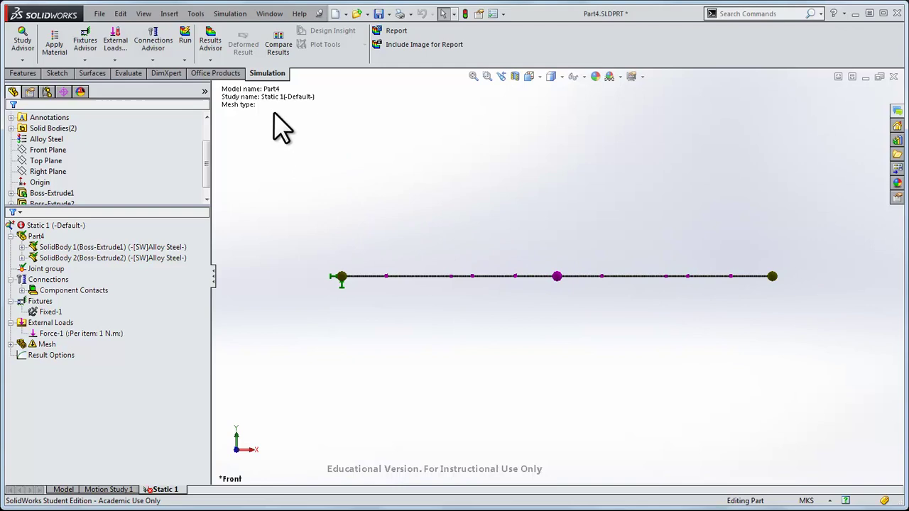
Run Static 1 and orbit the stress plot peaking at 4.187e+004 N/m^2
{"action": "left_click", "coordinate": [186, 42]}
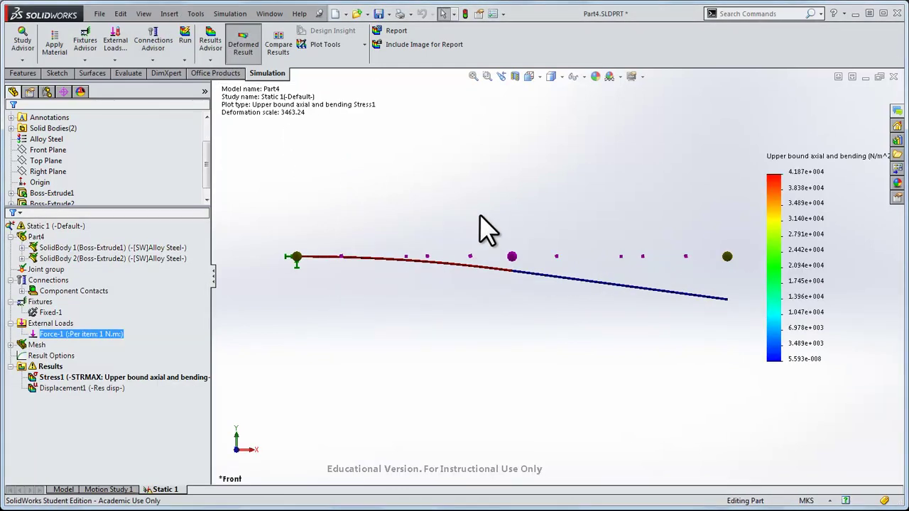
{"action": "middle_click_drag", "start_coordinate": [488, 227], "coordinate": [502, 266]}
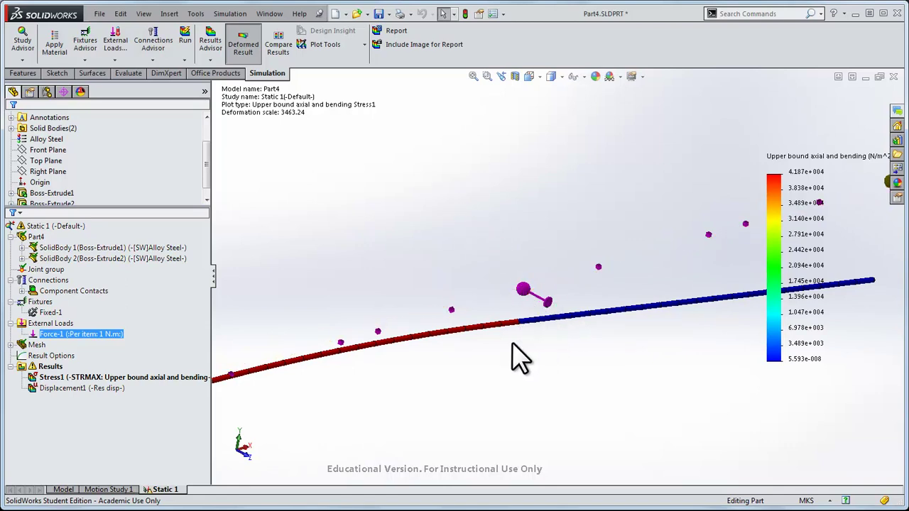
Reverse the Force-1 moment direction to -1 N·m and rerun the study
{"action": "right_click", "coordinate": [97, 346]}
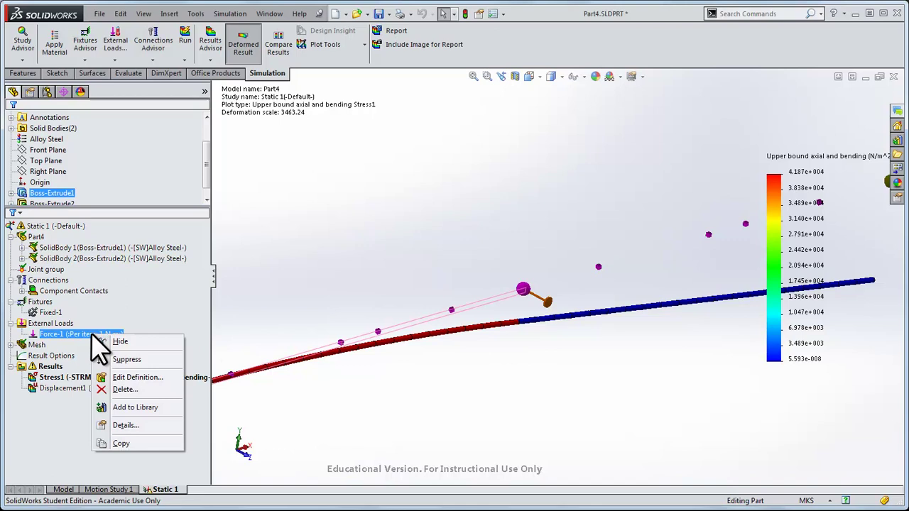
{"action": "left_click", "coordinate": [128, 378]}
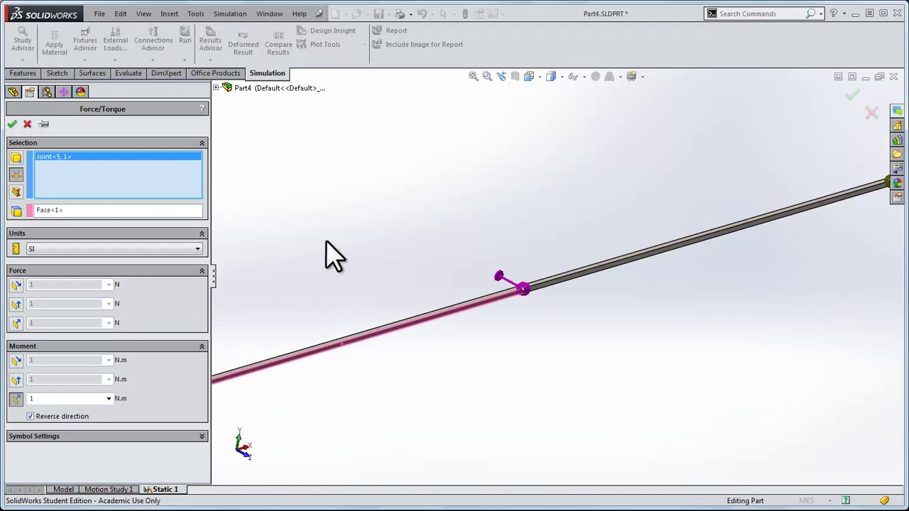
{"action": "left_click", "coordinate": [12, 125]}
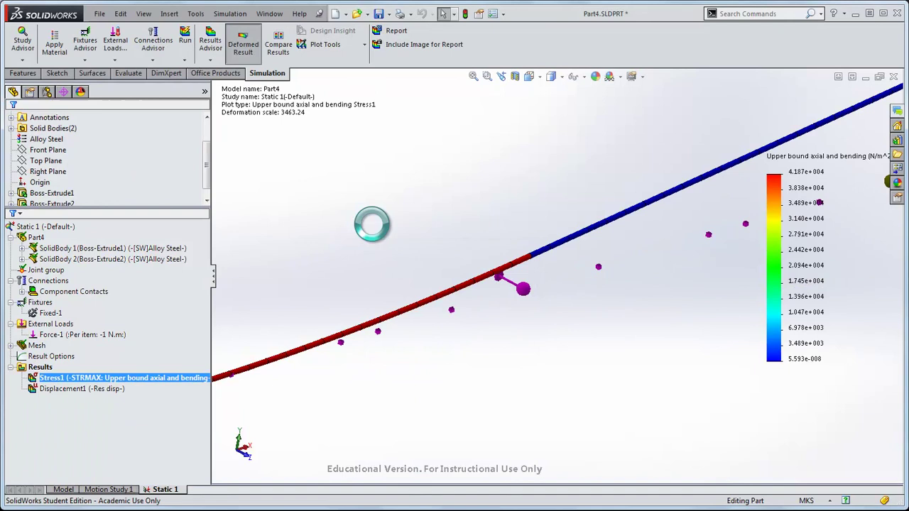
{"action": "key", "text": "ctrl+1"}
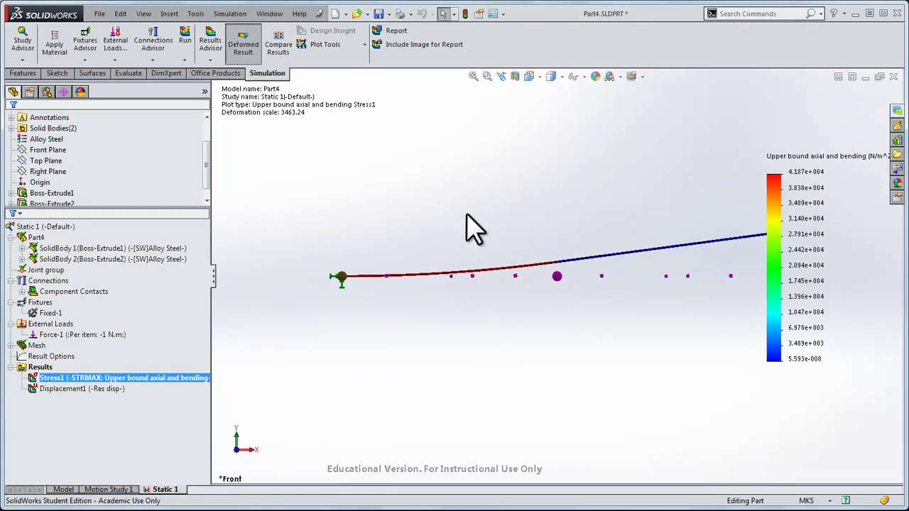
{"action": "scroll", "coordinate": [561, 242], "scroll_direction": "down", "scroll_amount": 3}
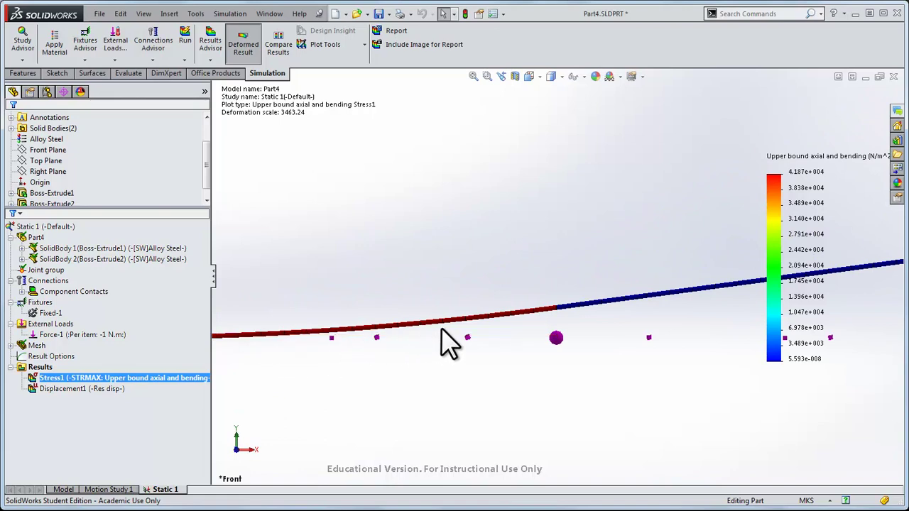
{"action": "scroll", "coordinate": [640, 277], "scroll_direction": "up", "scroll_amount": 4}
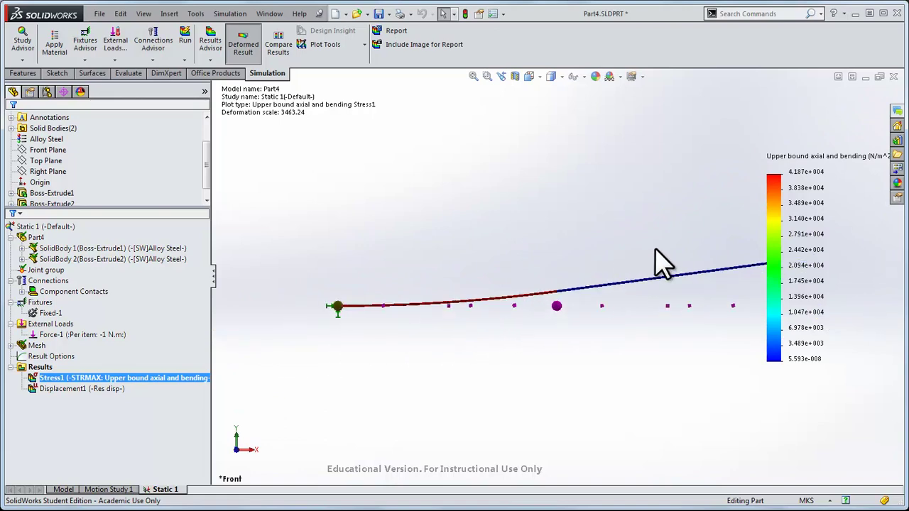
{"action": "scroll", "coordinate": [664, 263], "scroll_direction": "down", "scroll_amount": 2}
{"action": "scroll", "coordinate": [654, 264], "scroll_direction": "up", "scroll_amount": 3}
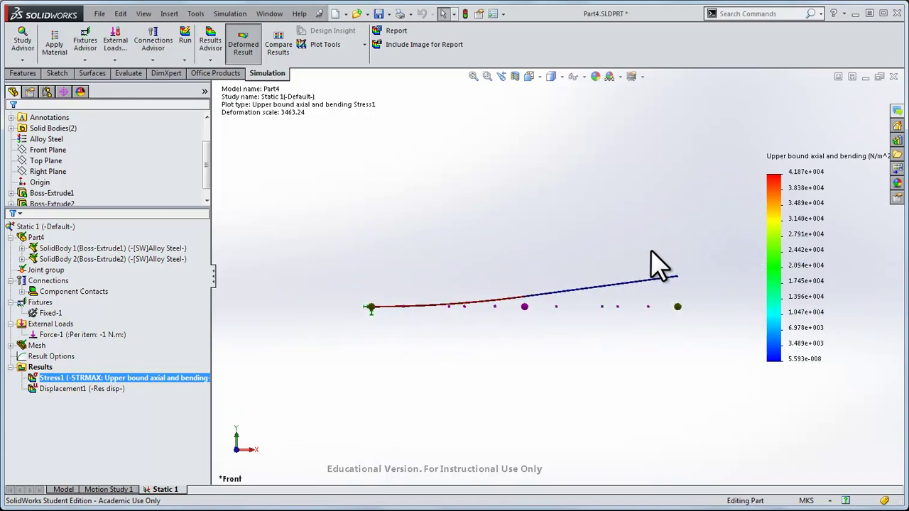
{"action": "scroll", "coordinate": [544, 305], "scroll_direction": "down", "scroll_amount": 3}
{"action": "scroll", "coordinate": [596, 287], "scroll_direction": "down", "scroll_amount": 3}
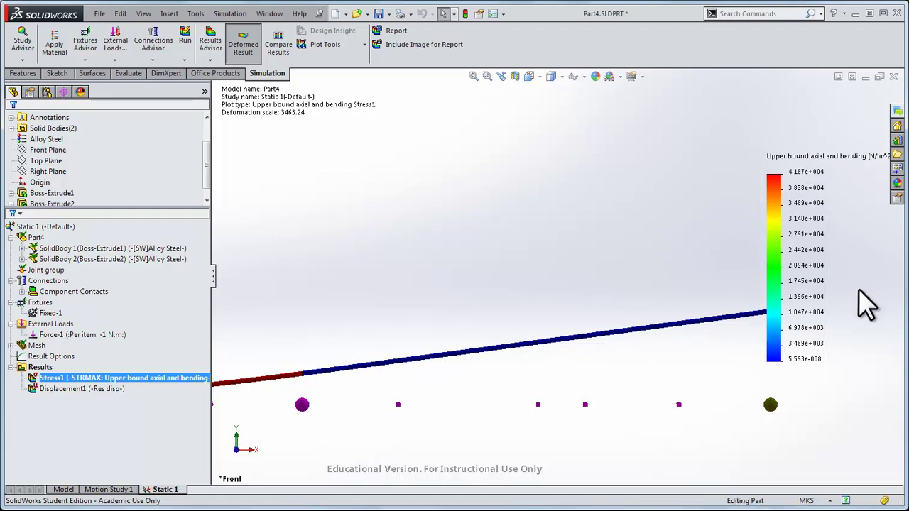
{"action": "middle_click_drag", "start_coordinate": [665, 314], "coordinate": [436, 305], "text": "ctrl"}
{"action": "key", "text": "ctrl+Right"}
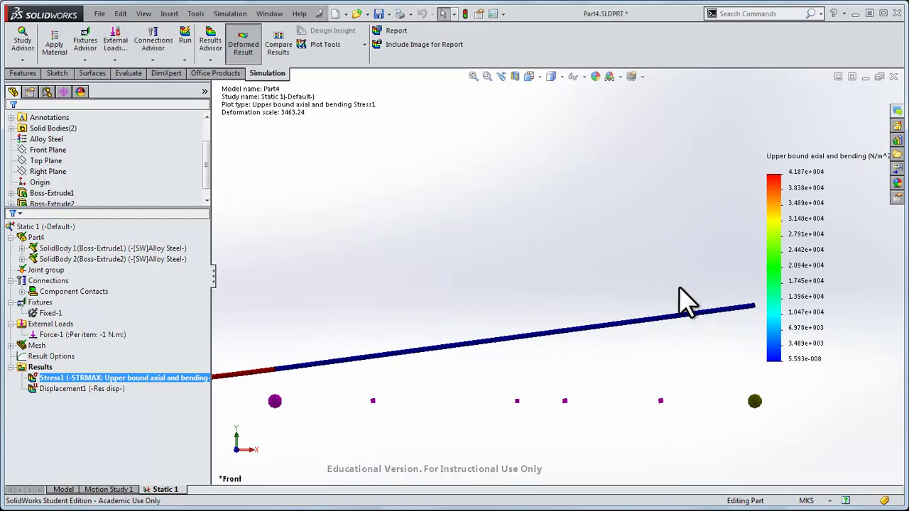
{"action": "key", "text": "f"}
{"action": "key", "text": "ctrl+Right"}
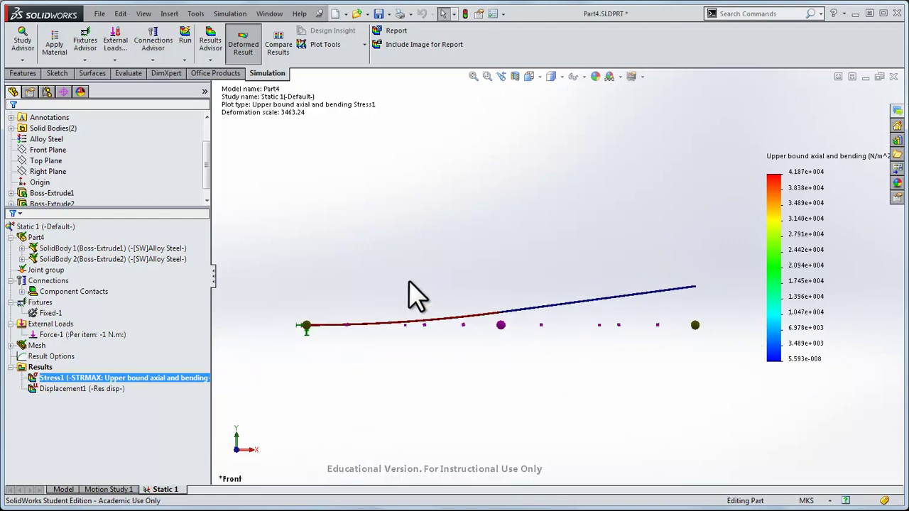